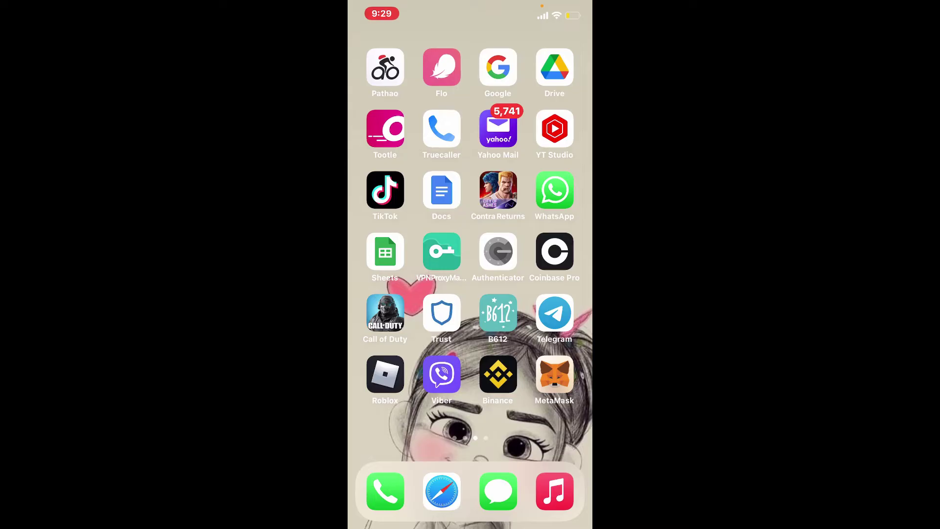
# Open Binance and go from the profile's Security settings to Binance / Google Authenticator.
pyautogui.click(498, 374)
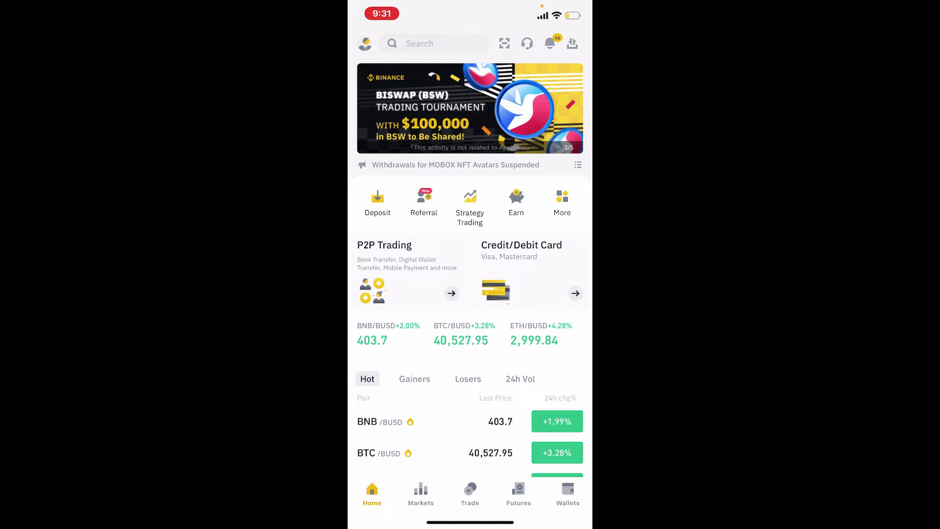
pyautogui.click(365, 43)
pyautogui.scroll(-4, 469, 294)
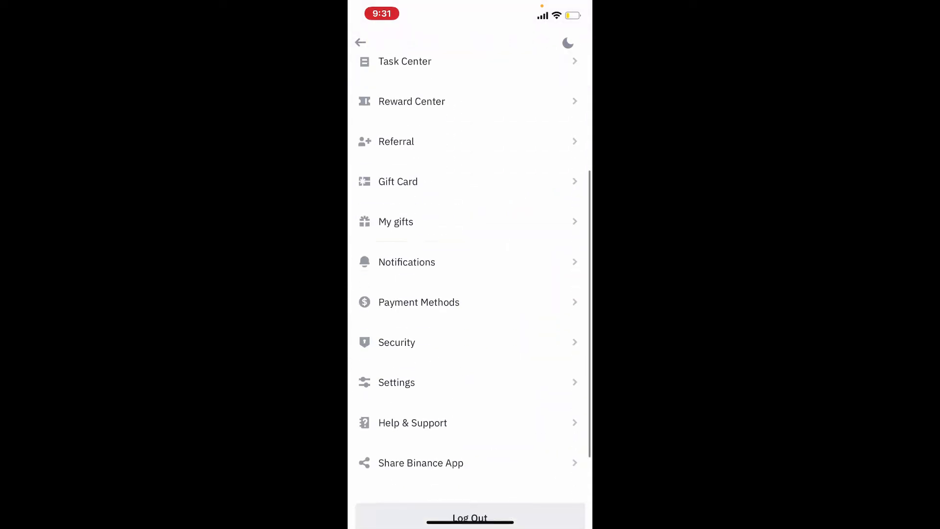
pyautogui.click(397, 267)
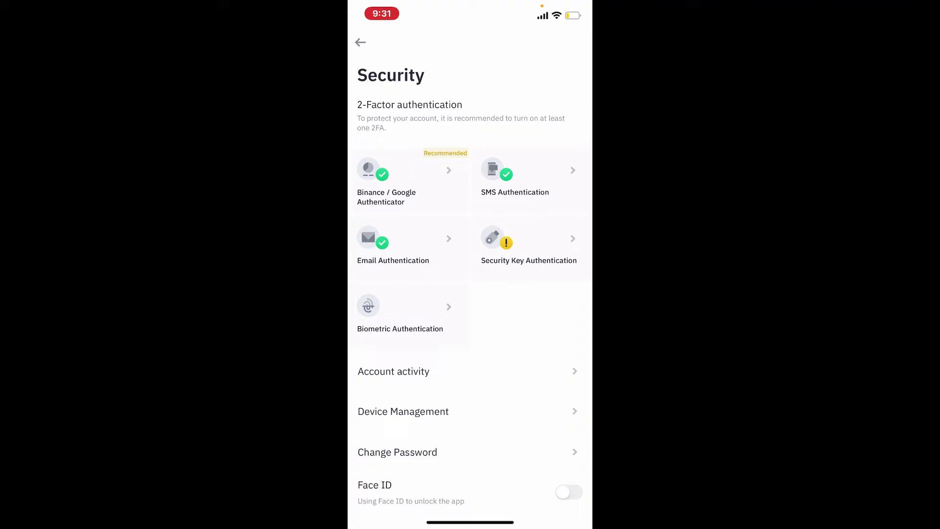
pyautogui.click(404, 180)
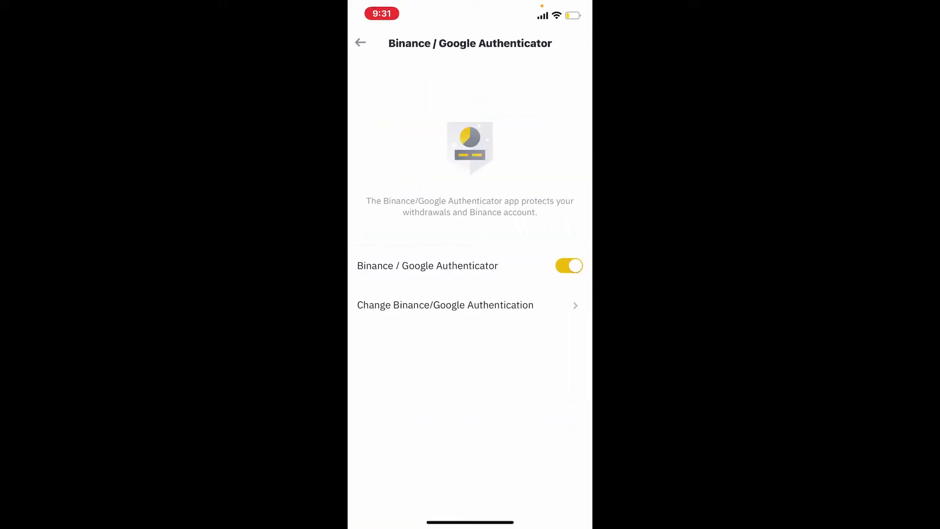
pyautogui.click(569, 265)
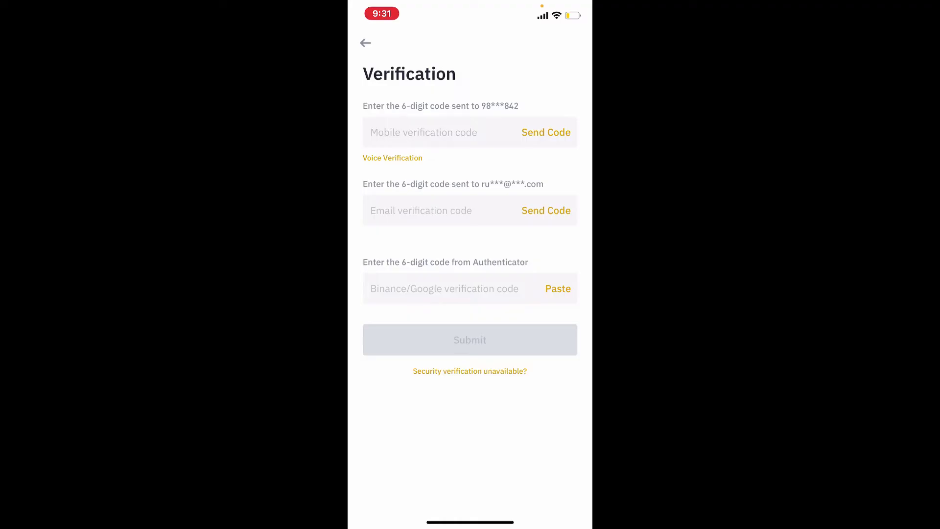
pyautogui.click(546, 132)
pyautogui.click(423, 132)
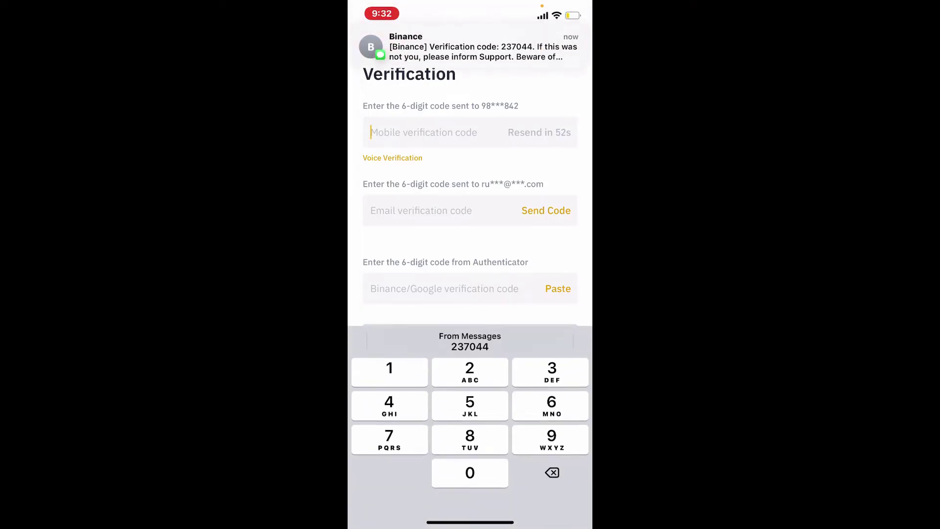
pyautogui.click(470, 340)
pyautogui.click(421, 210)
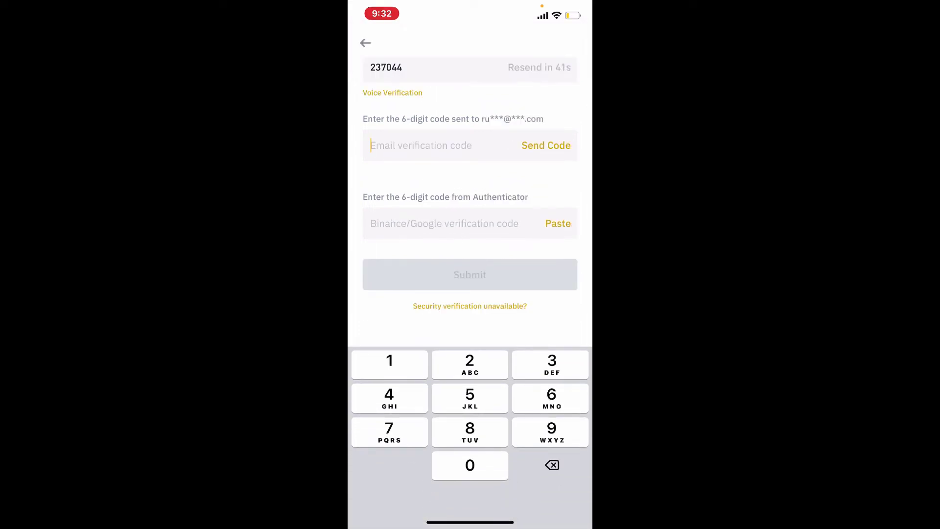
pyautogui.click(545, 145)
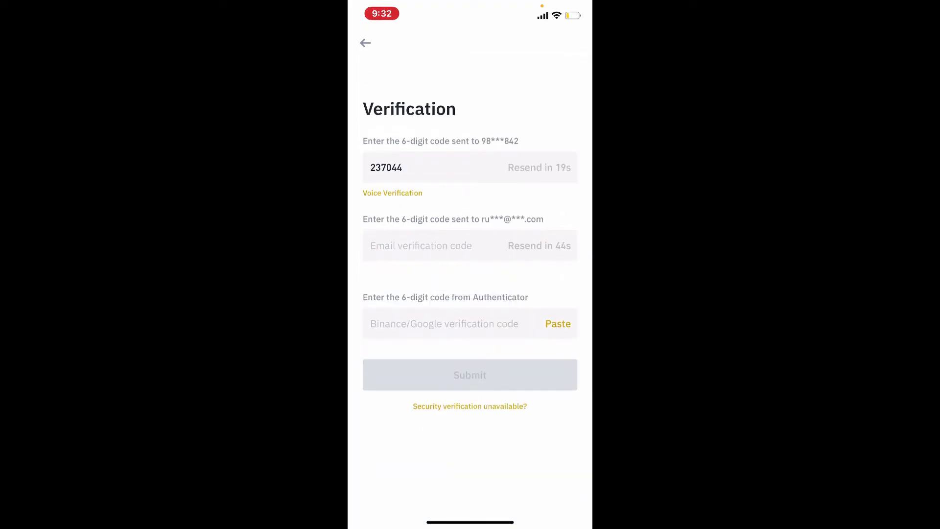
pyautogui.click(421, 245)
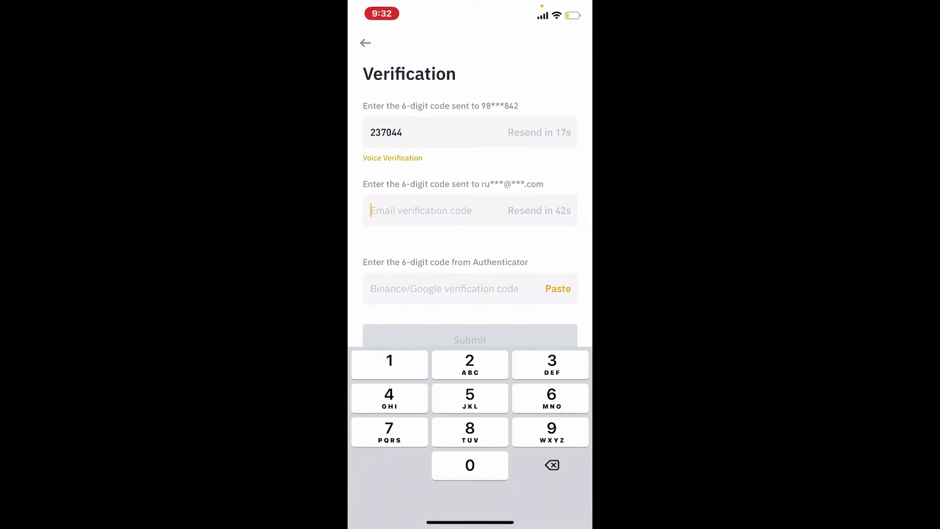
pyautogui.click(444, 288)
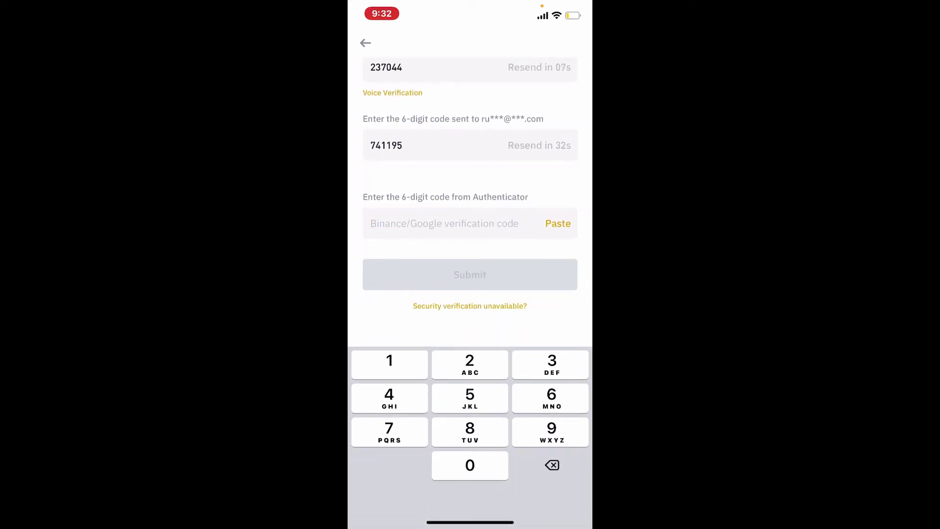
pyautogui.moveTo(470, 523); pyautogui.dragTo(470, 330)
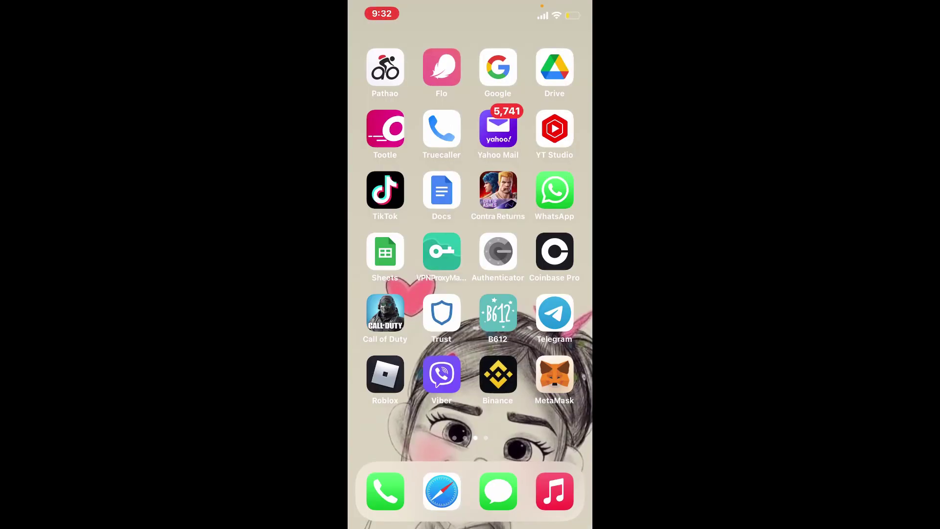
pyautogui.click(498, 251)
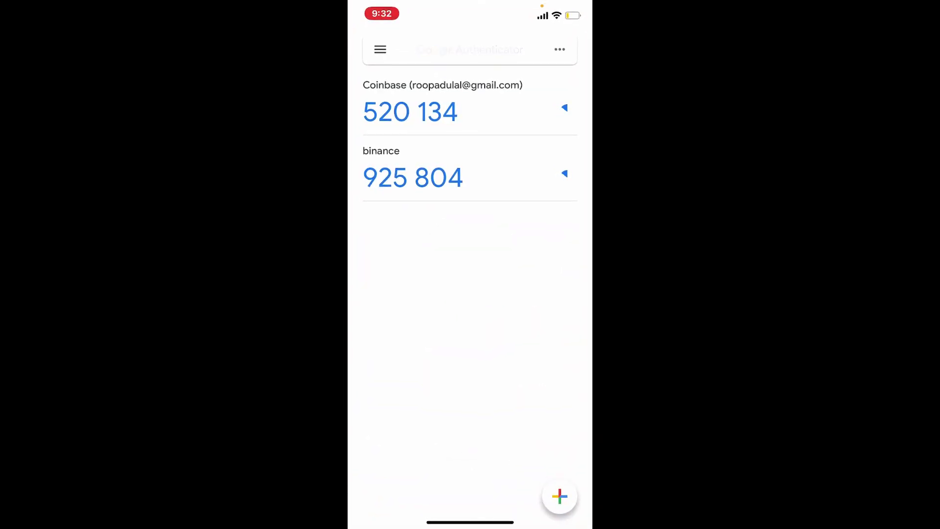
pyautogui.click(413, 177)
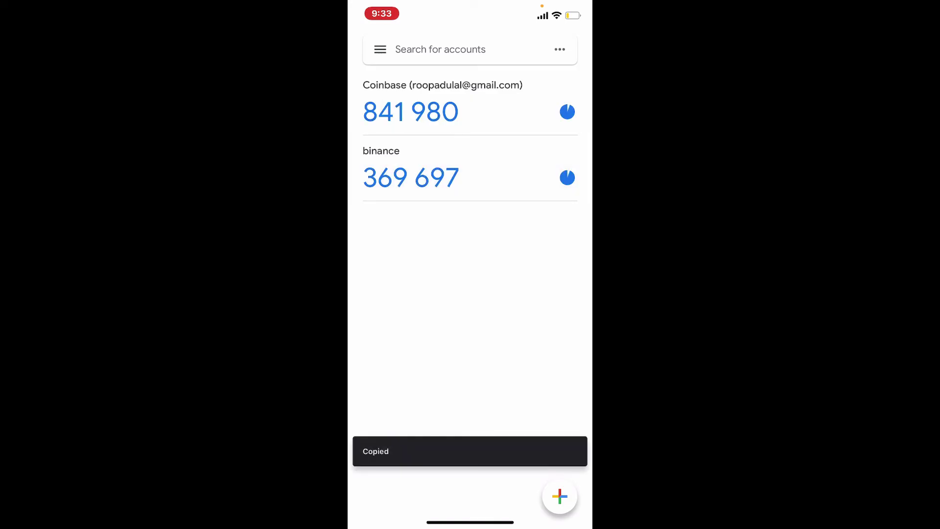
pyautogui.moveTo(469, 522); pyautogui.dragTo(470, 367)
pyautogui.click(433, 221)
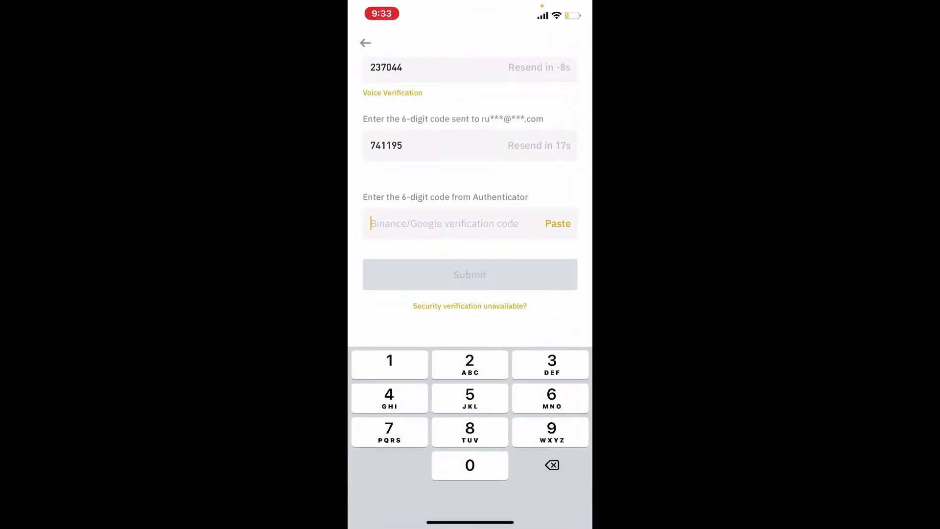
pyautogui.click(558, 301)
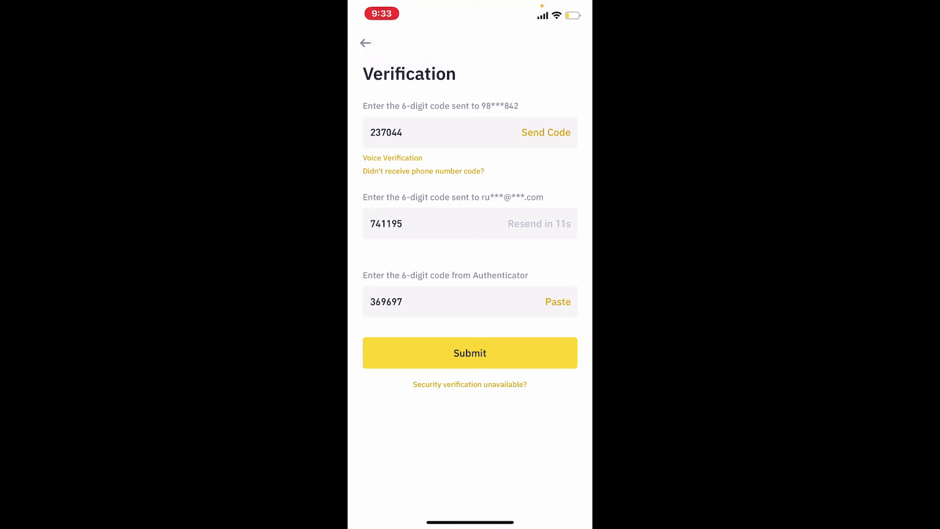
pyautogui.click(470, 353)
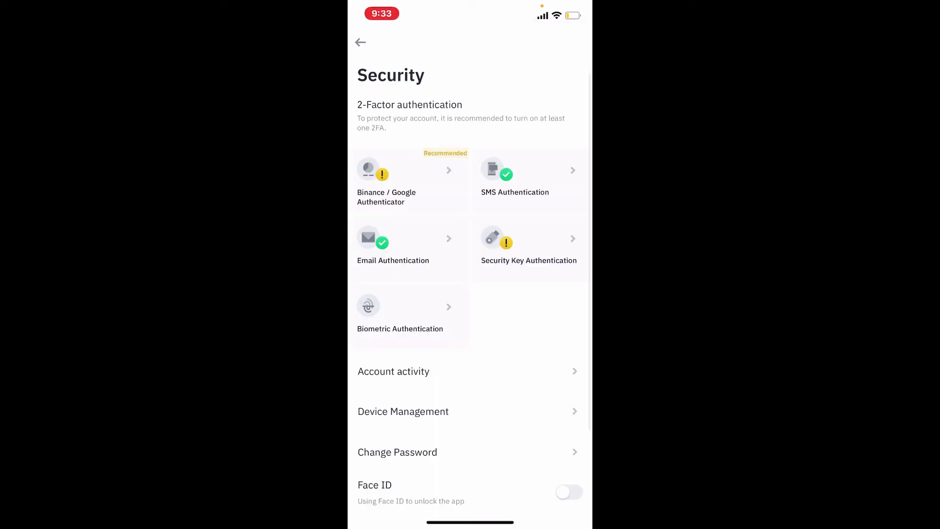
# Return to the Binance home page, then close the app to the iOS Home Screen.
pyautogui.click(360, 42)
pyautogui.click(360, 42)
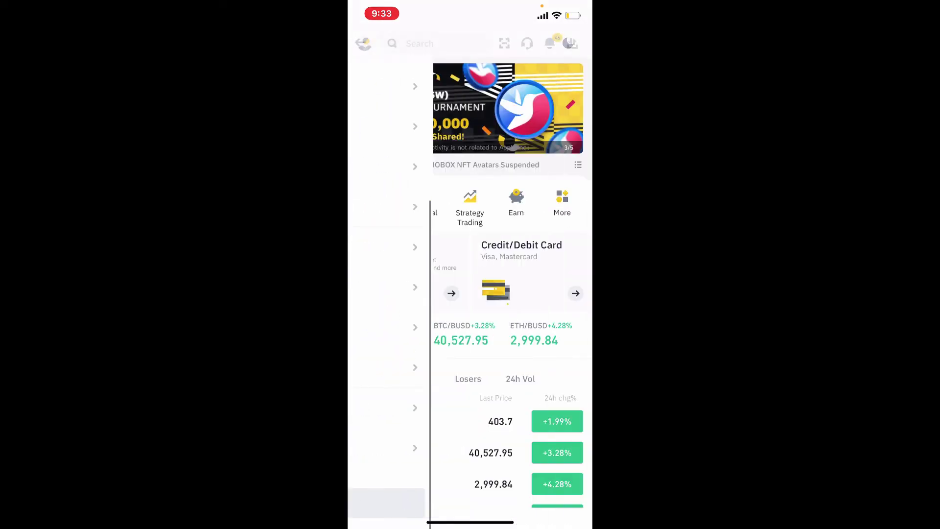
pyautogui.moveTo(470, 521); pyautogui.dragTo(470, 293)
pyautogui.moveTo(544, 257); pyautogui.dragTo(396, 257)
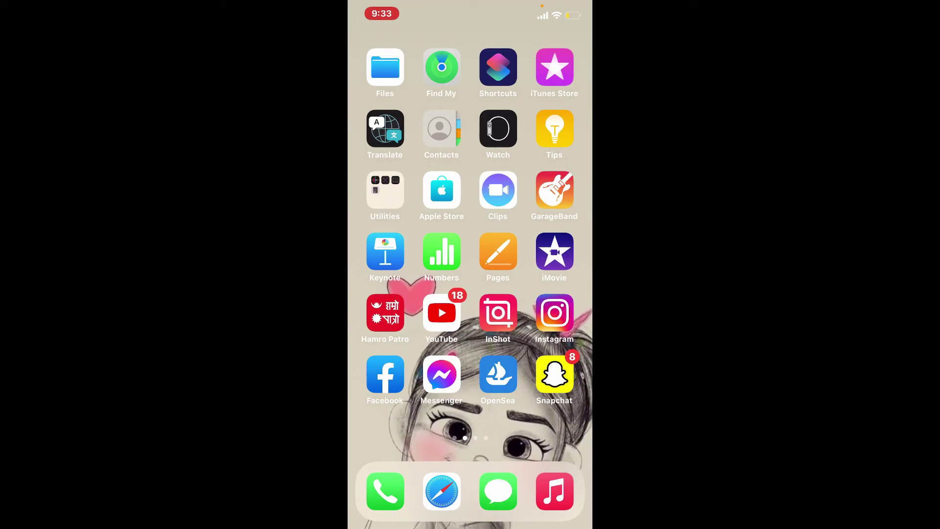